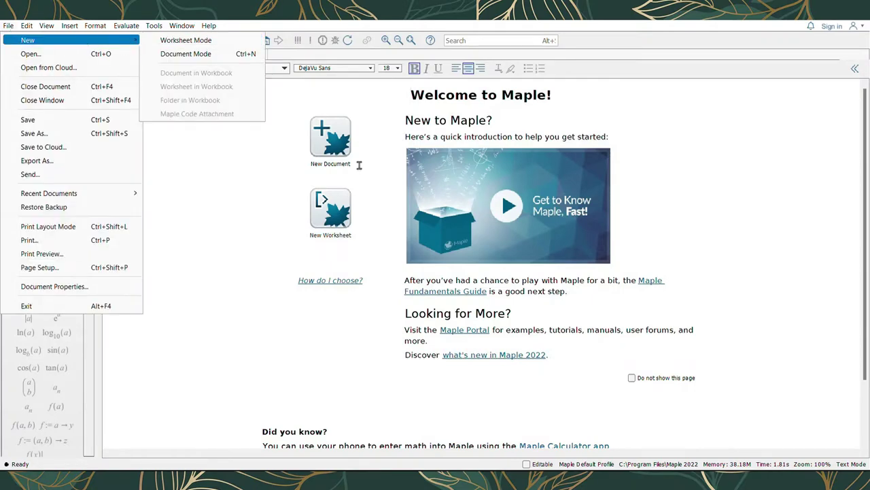
In a new worksheet, run restart; and with(plots); to load the plots package.
click(347, 225)
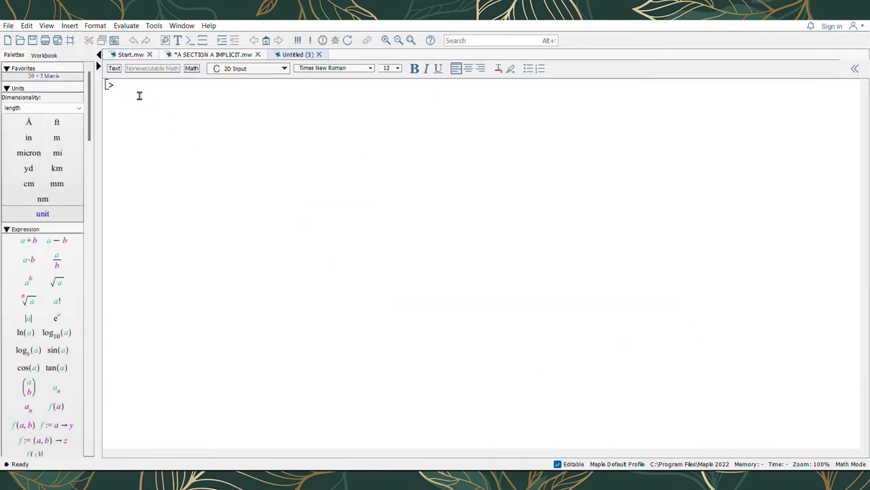
text(restart;)
key(Return)
text(wit)
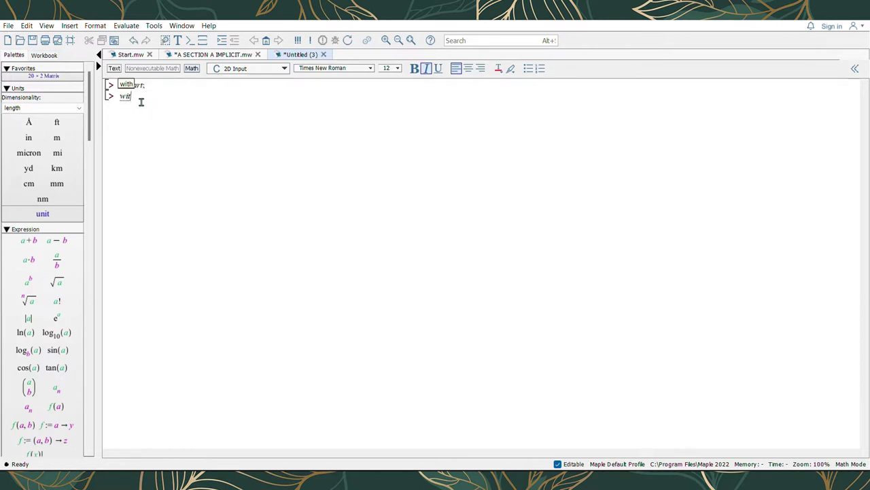
text(h(plots);)
key(Return)
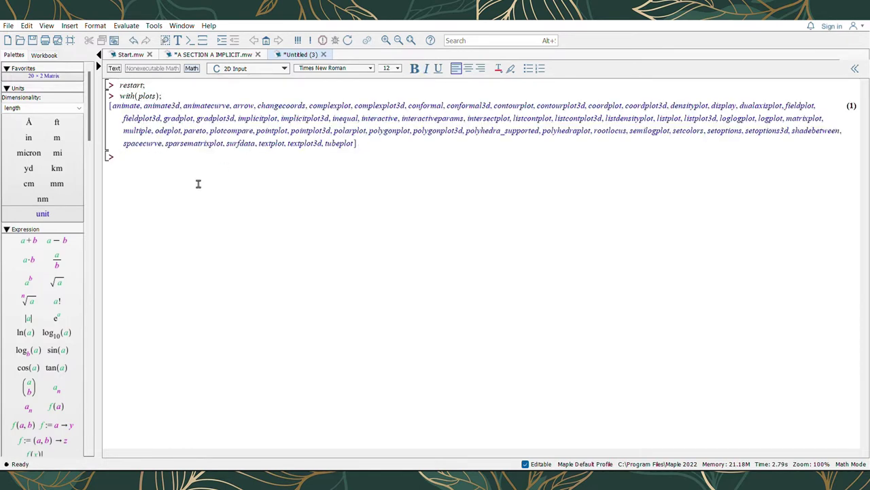
Define f := x^2+y^2 and move the A SECTION A IMPLICIT.mw tab after the new worksheet.
text(f := x^2 + y^2)
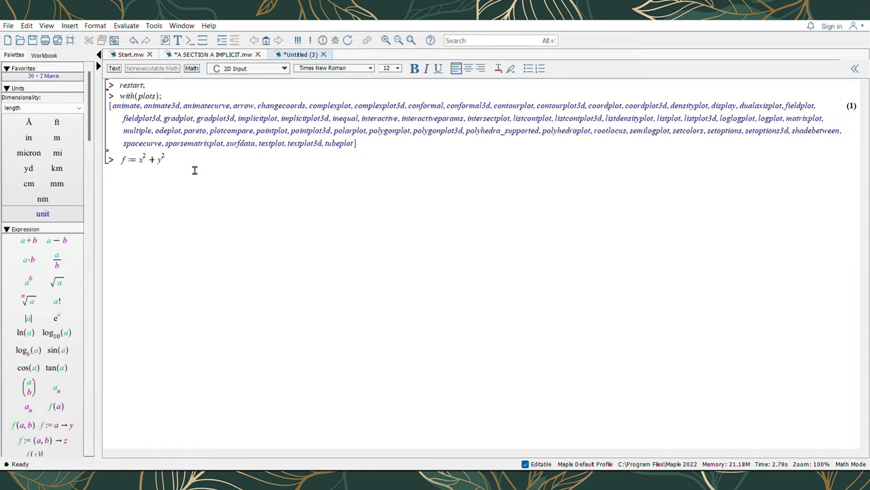
key(Return)
drag(240, 53, 306, 55)
Enter implicitplot3d(z = f, x = -2..2, y = -2..2, z = 0..1, axes = normal) and run it.
text(implicitplot3d(z = f, x = -2 ..2, y = -2 ..2, z = 0 ..1, axes = normal);)
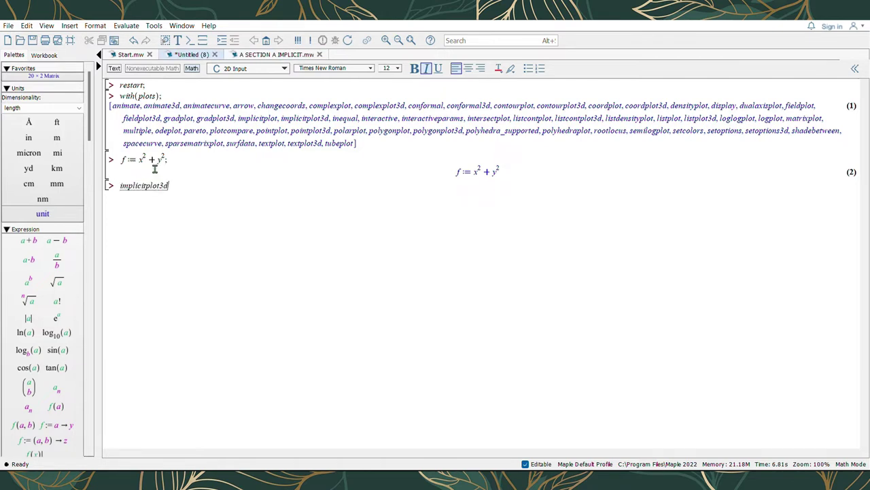
text((z = f, x = -2 ..2, y = -2 ..2, z = 0 ..1, axes = normal);)
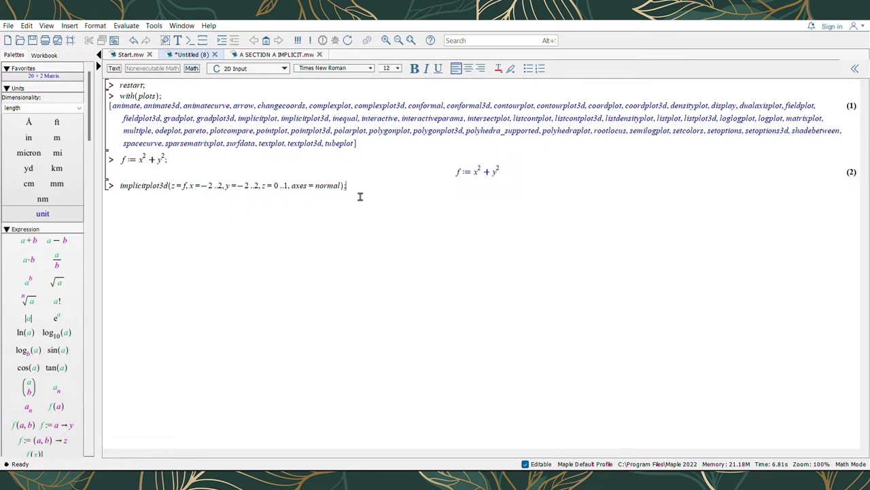
key(Return)
Rotate the paraboloid, replot it over x, y = -5..5 and z = 0..5, and rotate again.
drag(619, 208, 463, 229)
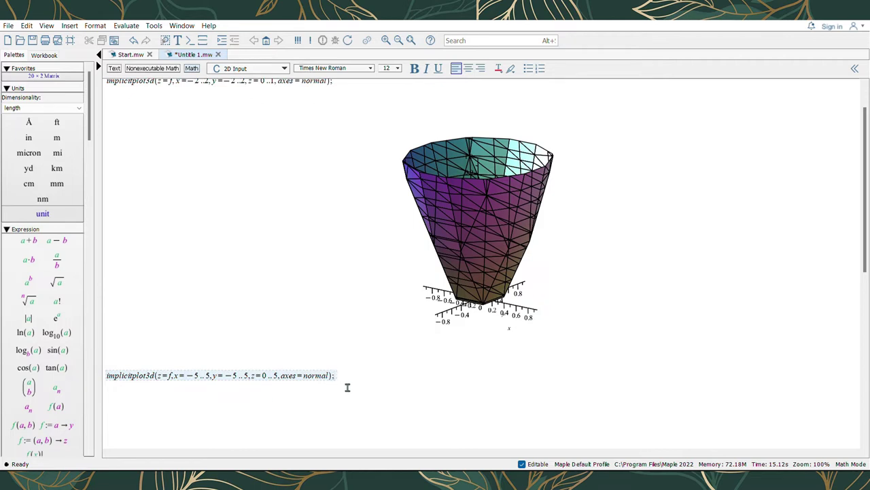
key(Return)
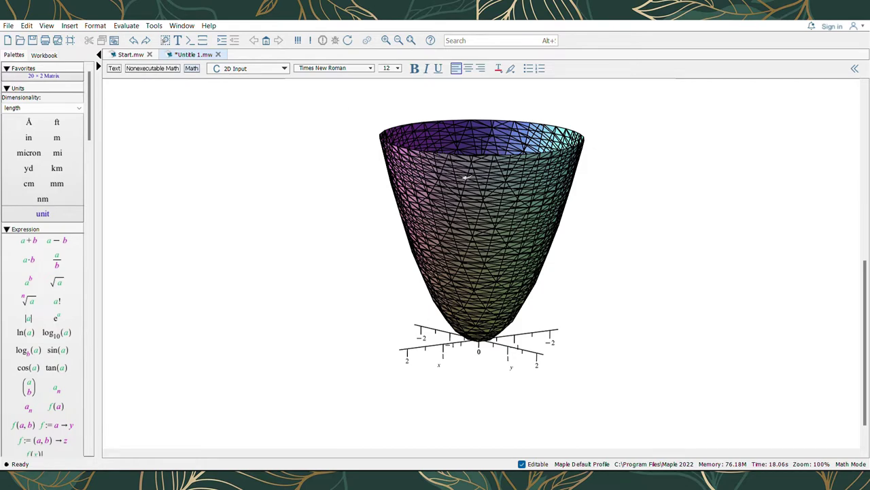
drag(467, 178, 517, 228)
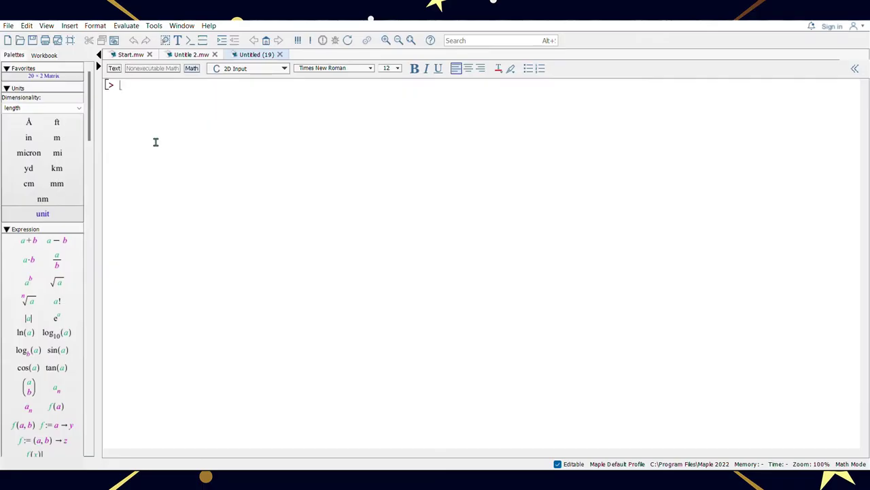
Run restart; and with(plots); in the fresh worksheet.
text(restart;)
key(Return)
text(with(plots);)
key(Return)
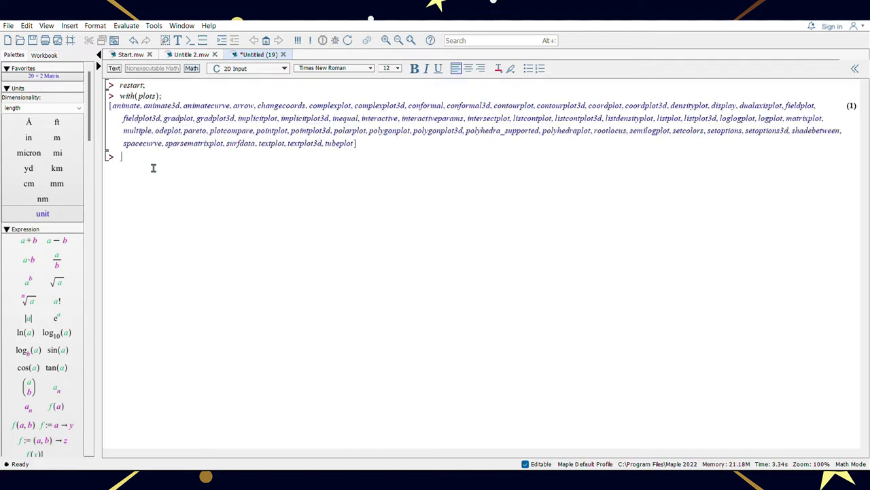
Plot x^2+y^2+z^2=4 with implicitplot3d, then replot over x, y = -2..2 and z = -2..4.
text(implicitplot3d(x^2+y^2+z^2=4, x=-4..4, y=-4..4, z=-4..4);)
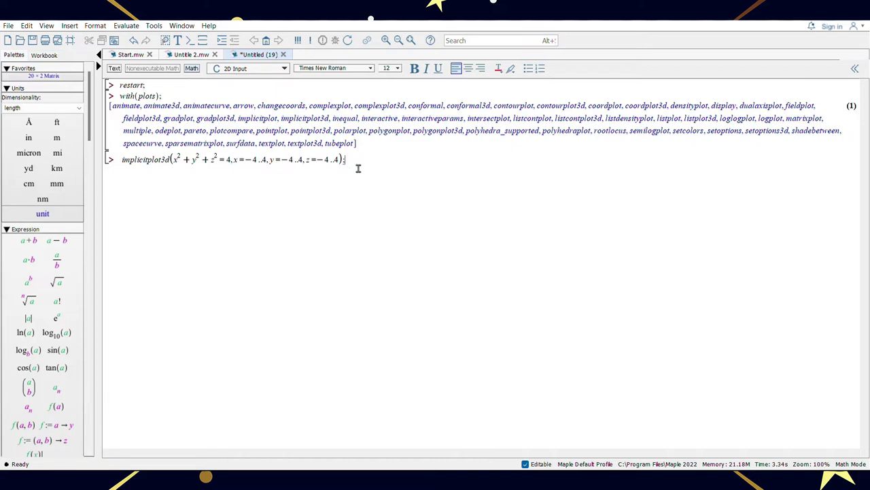
key(Return)
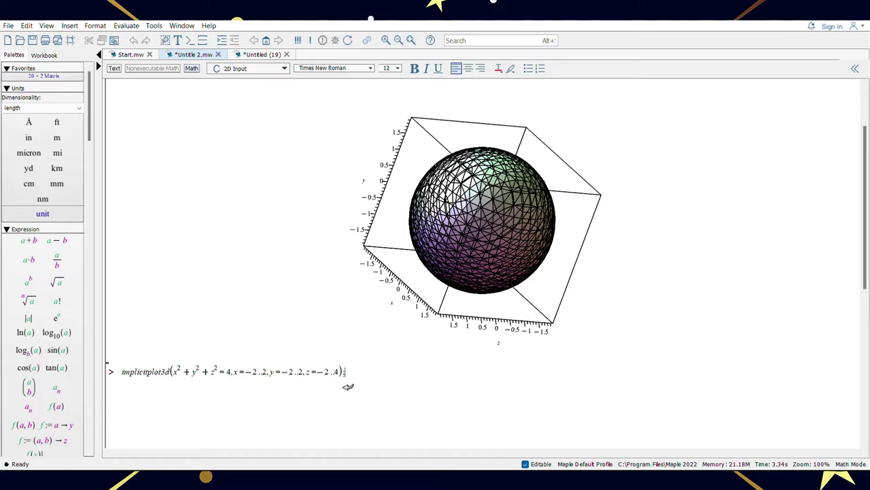
key(Return)
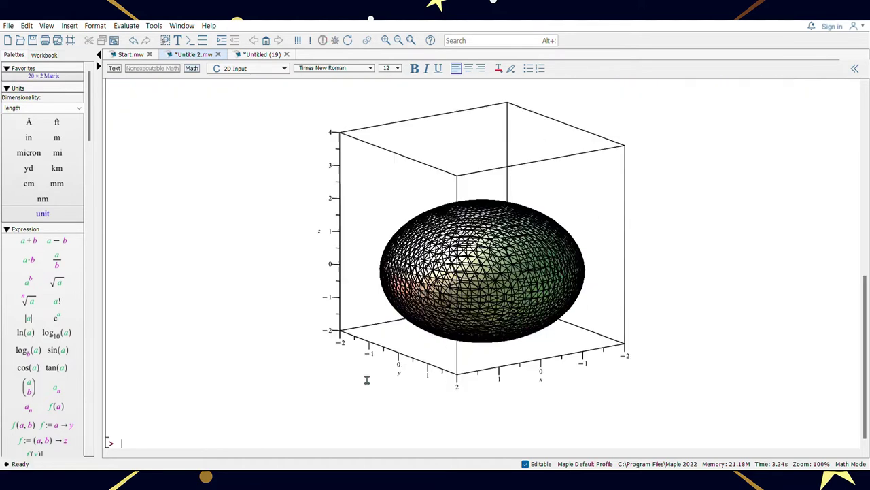
Rotate the sphere, then define f(x) = sqrt(x^2+y^2) and z := 4 in the new worksheet.
drag(591, 269, 344, 113)
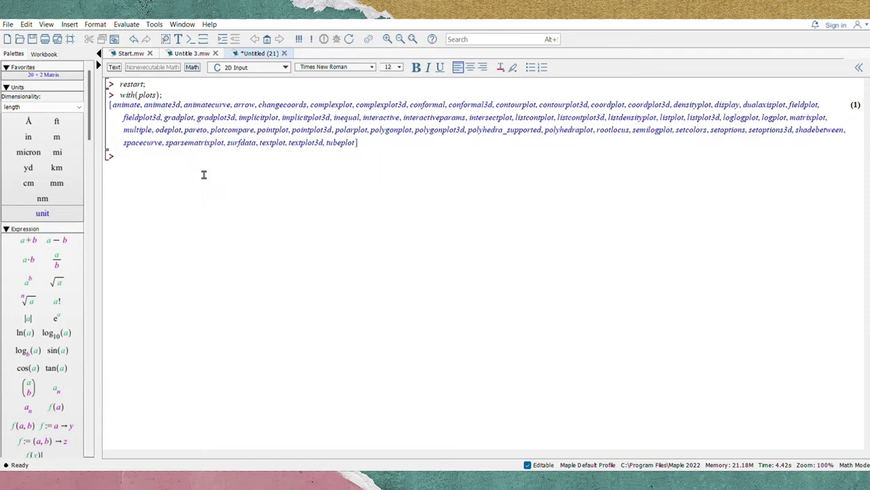
text(f(x) = sqrt(x^2 + y^2);)
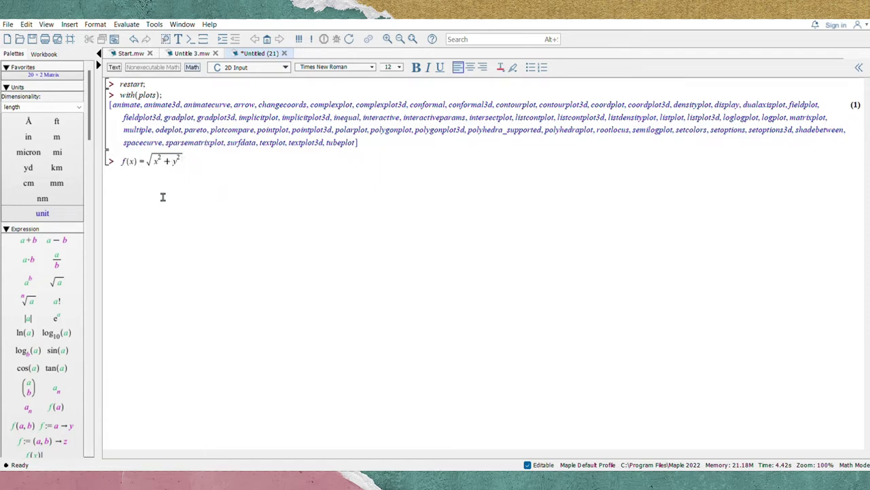
key(Return)
text(z:=)
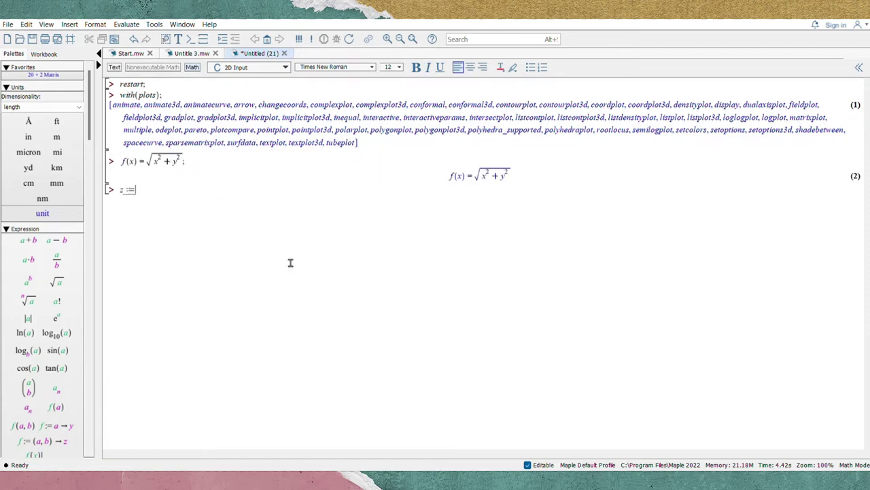
key(Return)
click(70, 24)
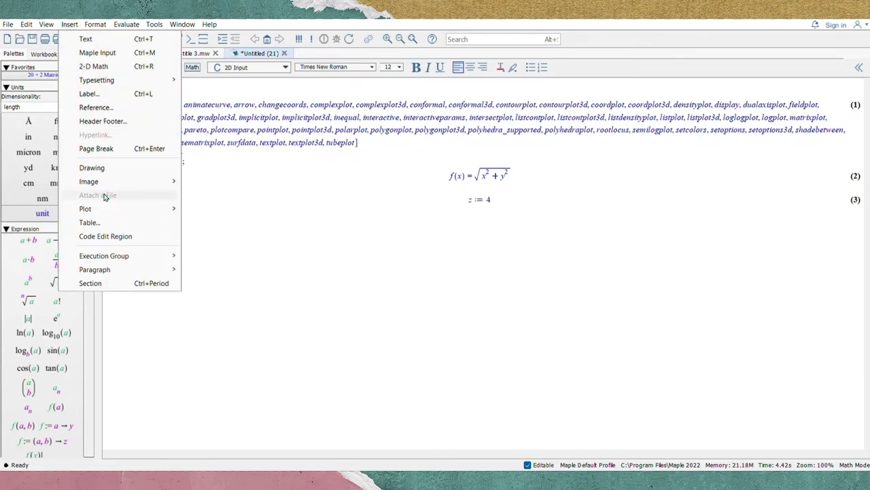
Insert a 3-D plot region and drag sqrt(x^2+y^2) into it to draw the cone.
mouse_move(107, 209)
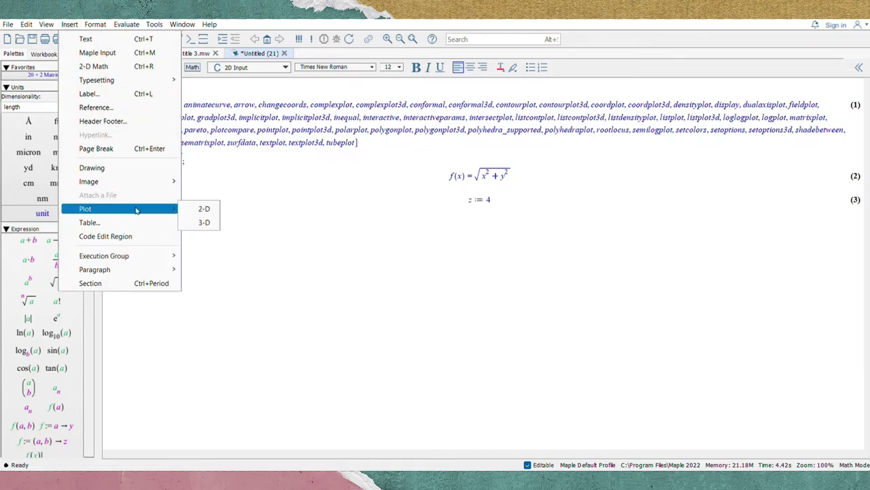
click(203, 225)
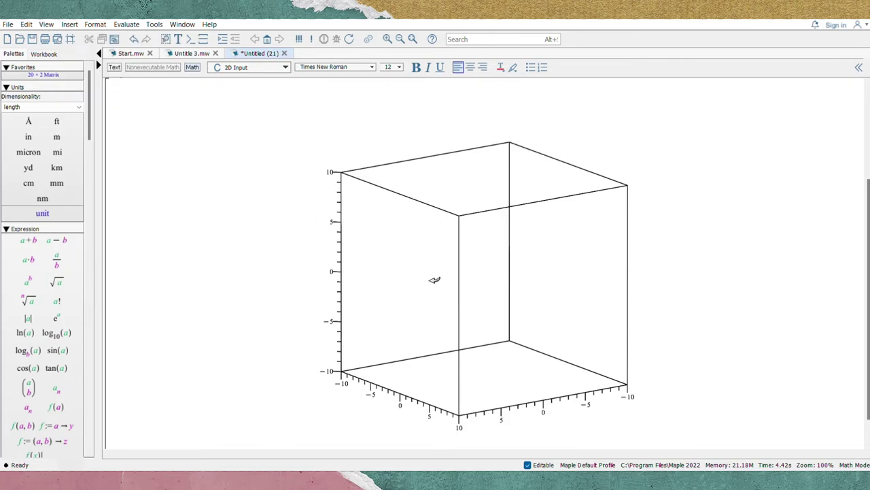
scroll(676, 362, down, 1)
scroll(673, 306, up, 5)
mouse_move(180, 161)
mouse_down()
mouse_move(159, 170)
mouse_move(466, 224)
mouse_up()
double_click(162, 169)
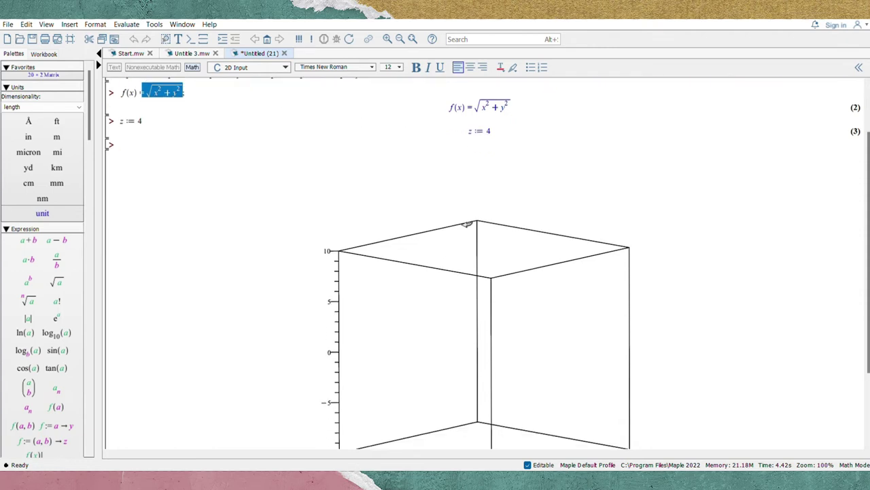
scroll(467, 272, down, 1)
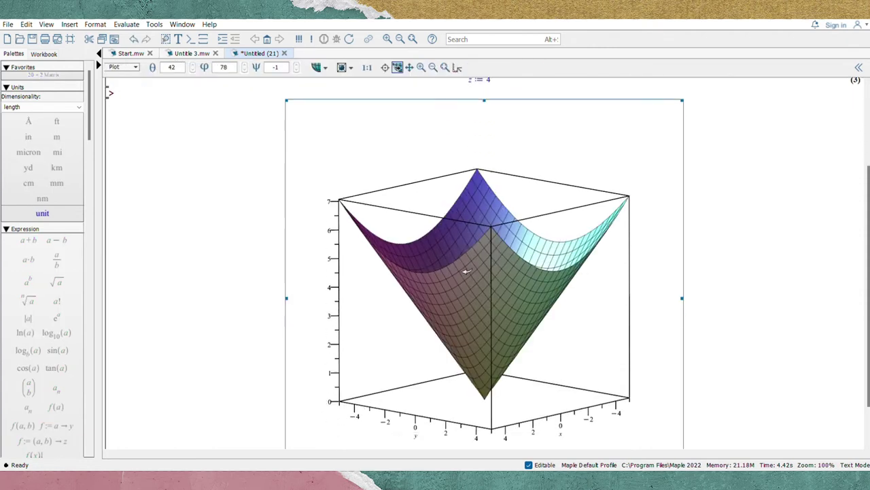
drag(481, 363, 421, 268)
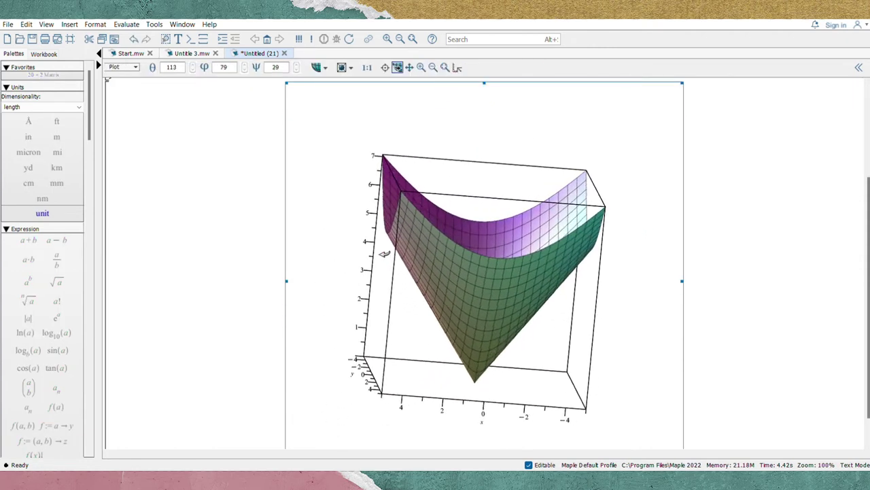
key(ctrl+Tab)
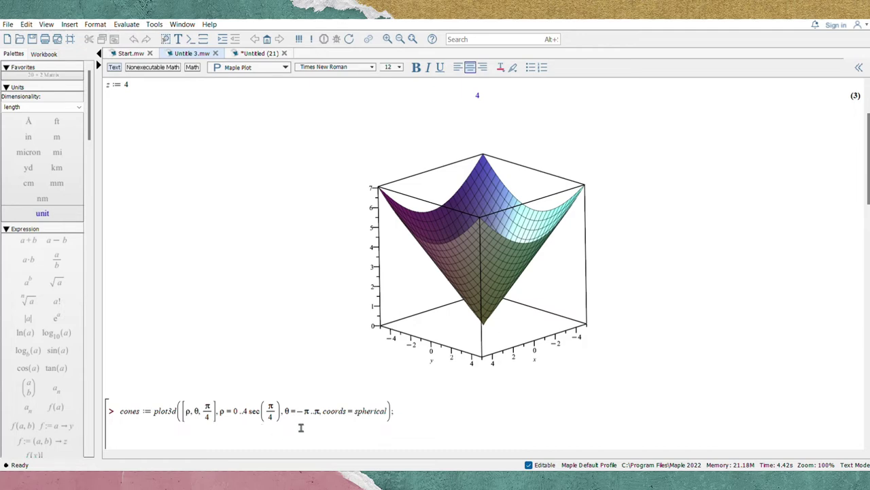
Run the spherical cones plot3d command and rotate the resulting cone.
click(412, 417)
key(Return)
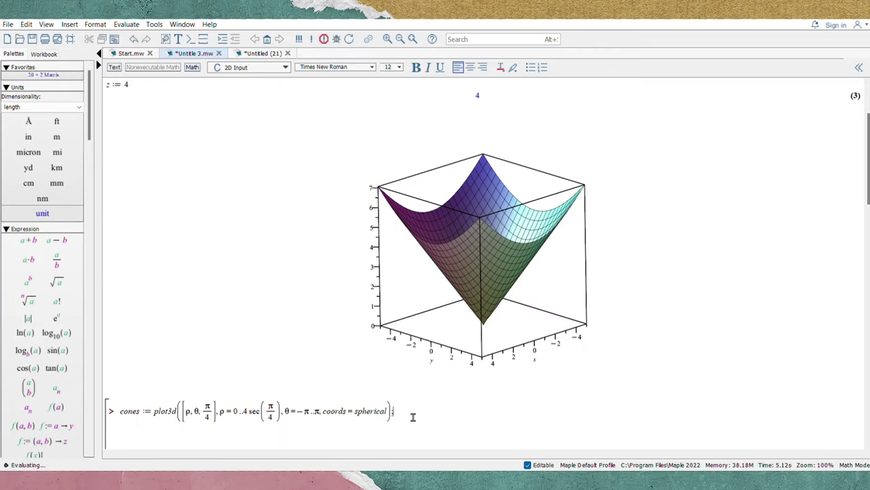
drag(480, 342, 463, 299)
scroll(462, 299, down, 3)
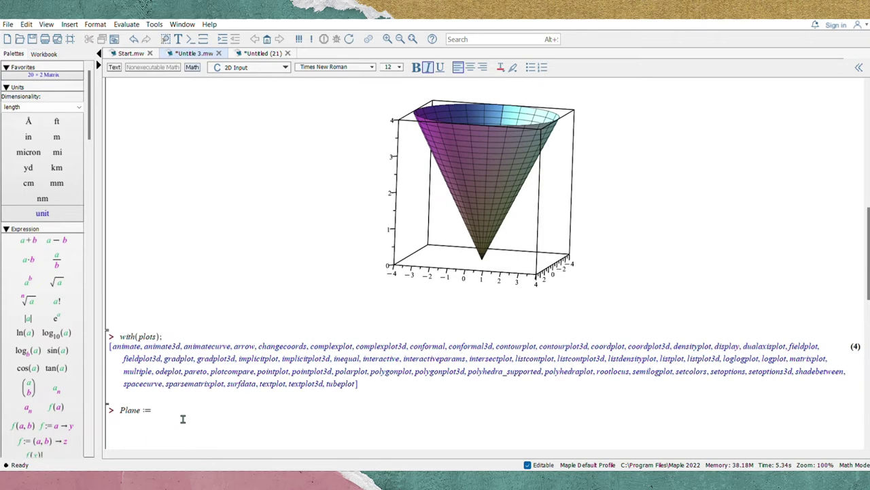
Define Plane as a spherical plot3d of 4 sec(φ), φ from 0 to π/4, and rotate it.
text(plot3d([4 sec(φ), θ, φ], θ = -π..π, φ = 0..π/4, coords = spherical);)
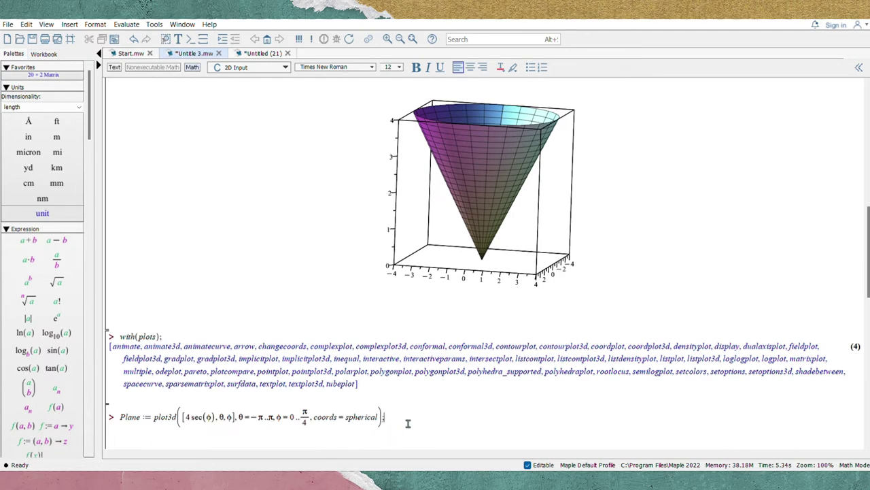
key(Return)
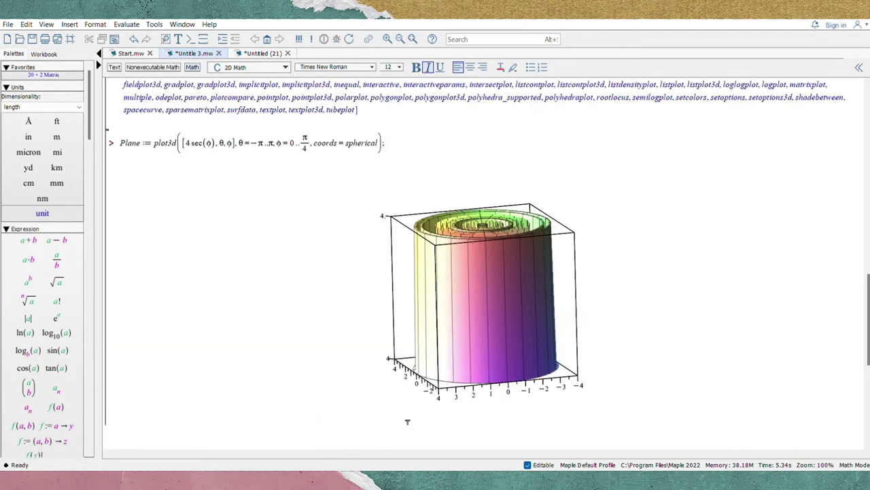
drag(499, 299, 544, 251)
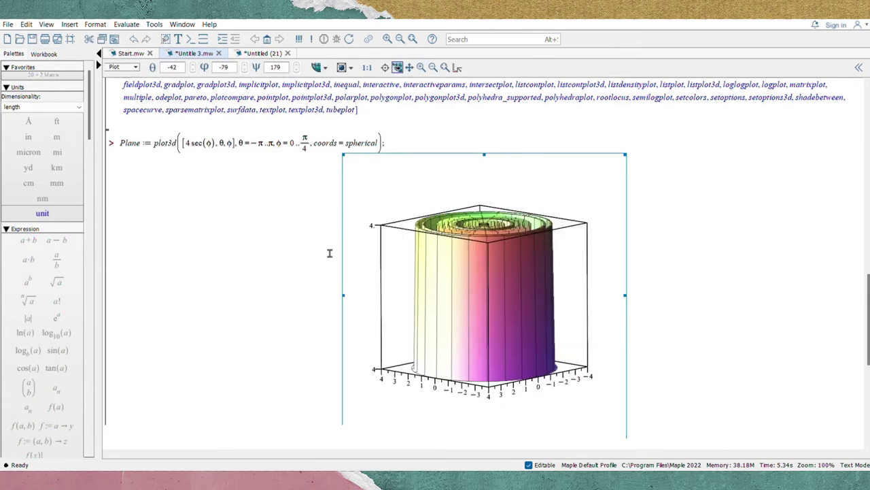
click(136, 398)
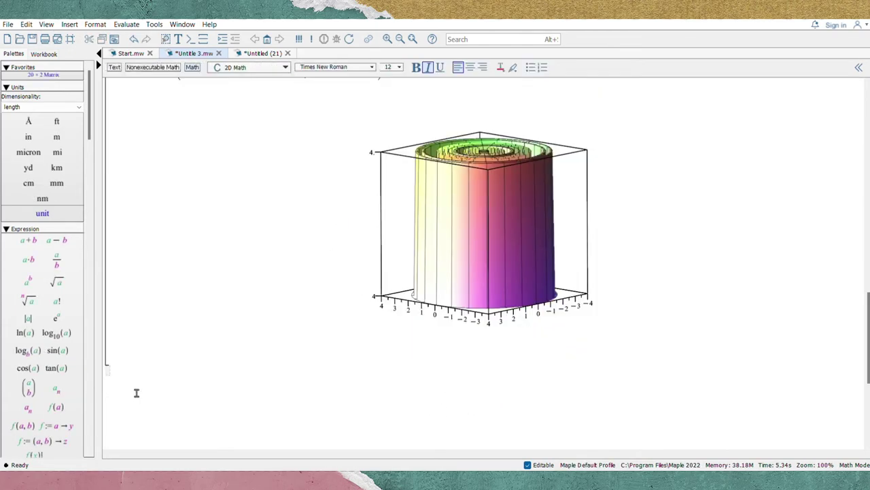
Run plots[display]([cones, Plane], viewpoint = circleleft); and rotate the combined plot.
text(plots[display]([cones, Plane], viewpoint = circleleft))
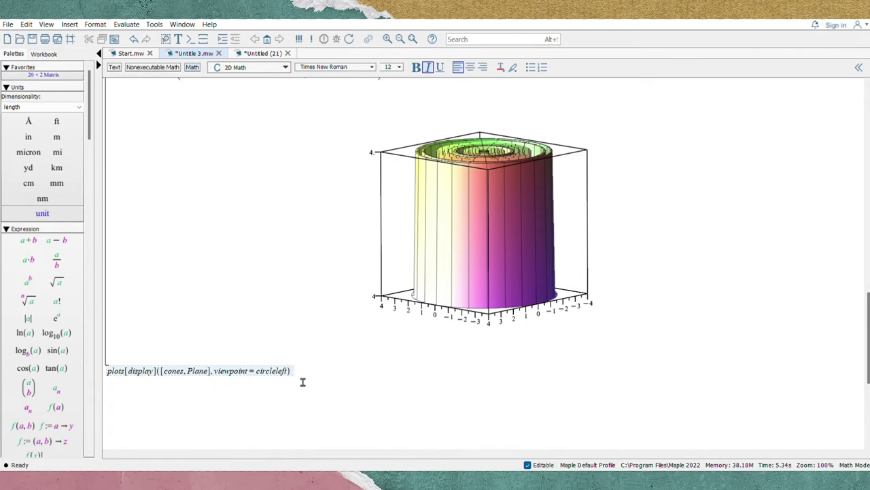
text(;)
key(Return)
drag(472, 254, 539, 244)
drag(465, 254, 472, 239)
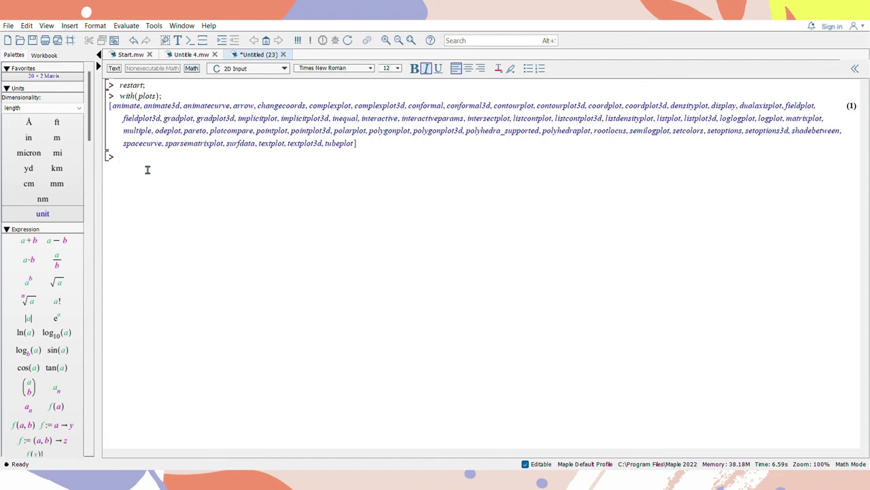
Solve for phi_tnt as an arctan value, then define, plot and rotate Paraboloid with plot3d.
text(phi_tnt := eval(phi, solve([cos(phi)*csc(phi)^2 = 4, phi > 0, phi < Pi/2])))
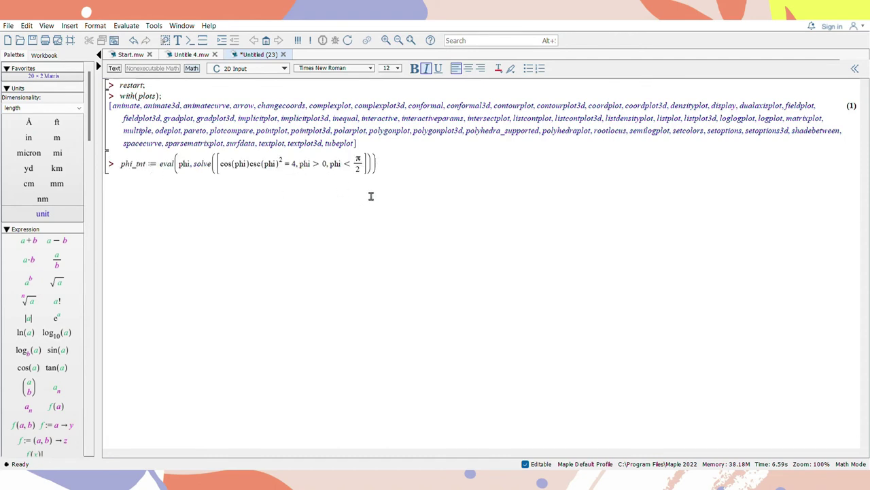
key(Return)
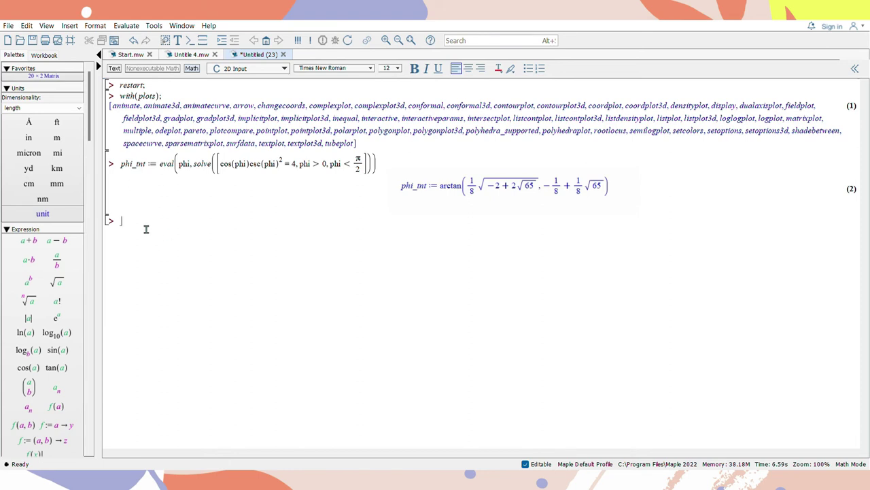
text(Paraboloid :=)
text(plot3d([cos(phi)csc(phi)^2, theta, phi], theta = -π..π, phi = phi_tnt..π/2, coords = spherical);)
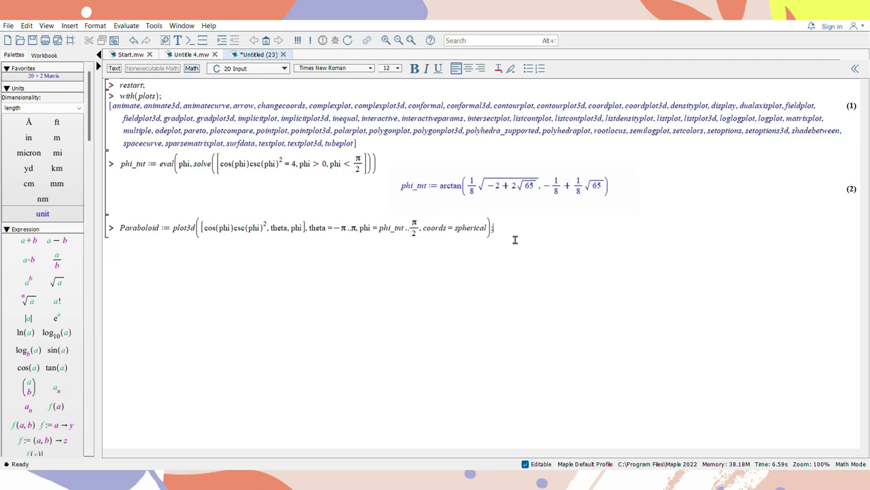
key(Return)
drag(502, 195, 598, 140)
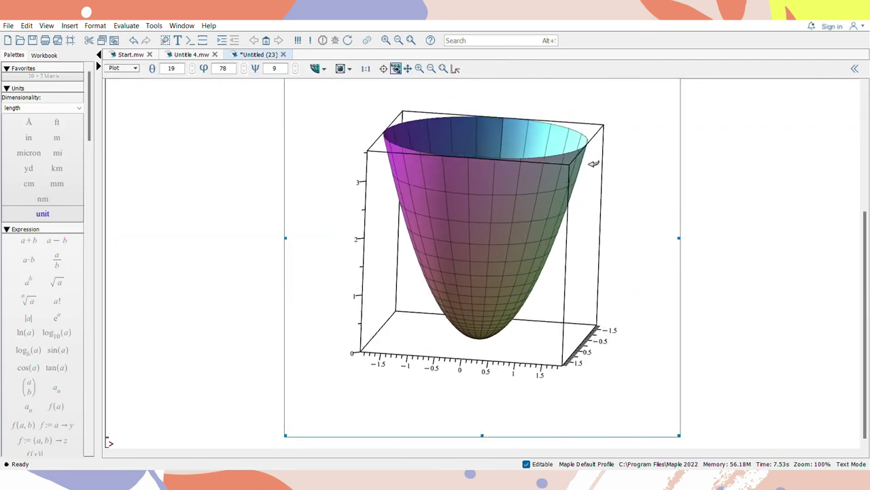
click(191, 55)
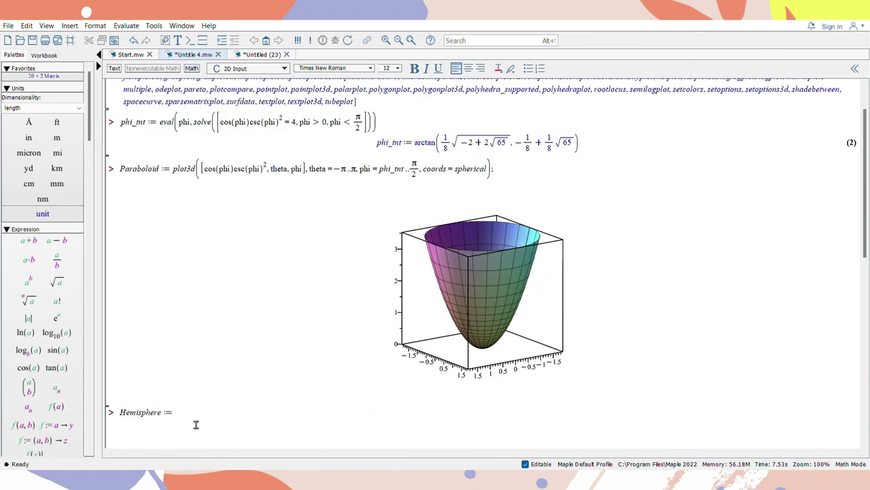
Plot Hemisphere as a radius-4 dome for phi from 0 to phi_tnt and rotate it to inspect.
text(plot3d([4, theta, phi], theta = -π..π, phi = 0..phi_mt, coords = spherical);)
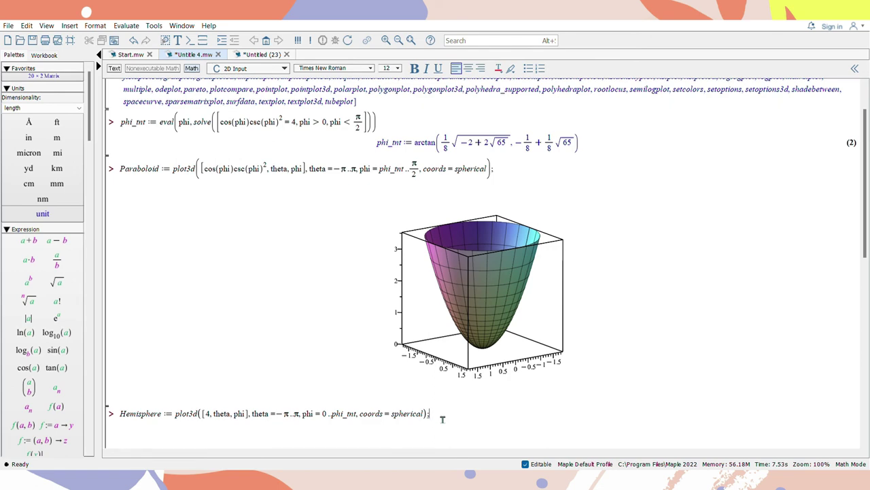
key(Return)
drag(491, 278, 567, 292)
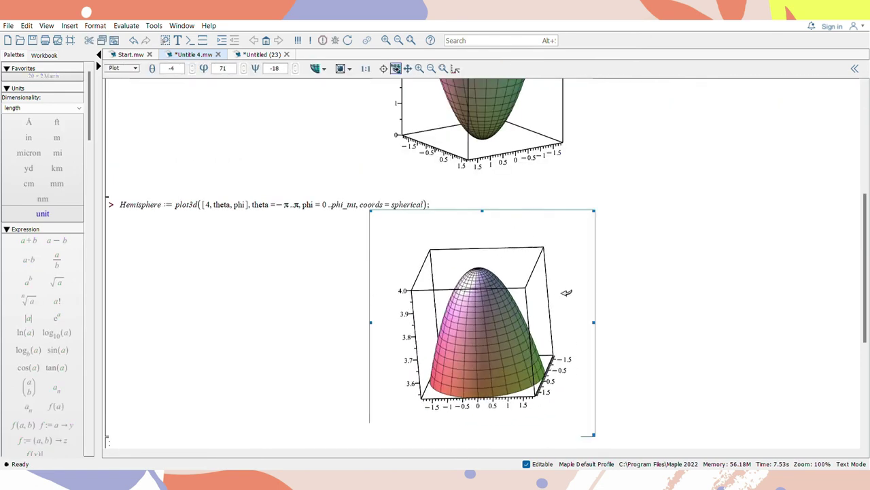
scroll(567, 293, up, 4)
scroll(616, 208, down, 3)
drag(447, 336, 427, 333)
scroll(233, 293, down, 1)
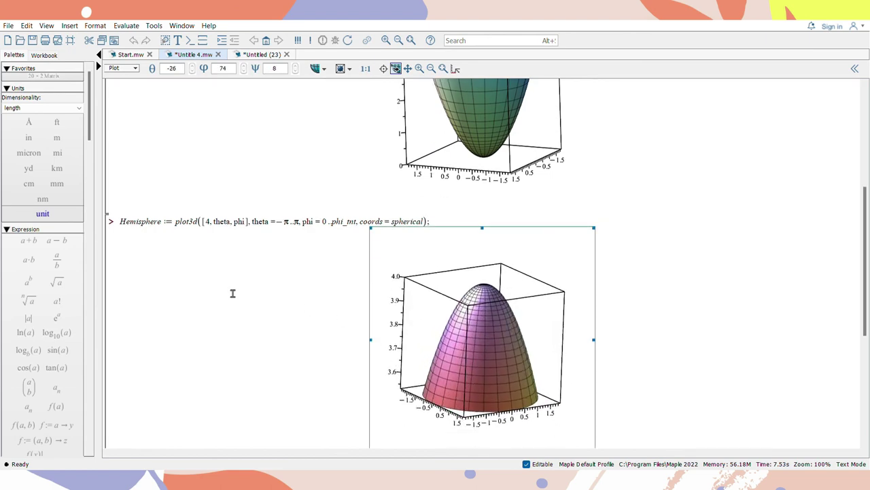
scroll(233, 294, down, 1)
click(181, 412)
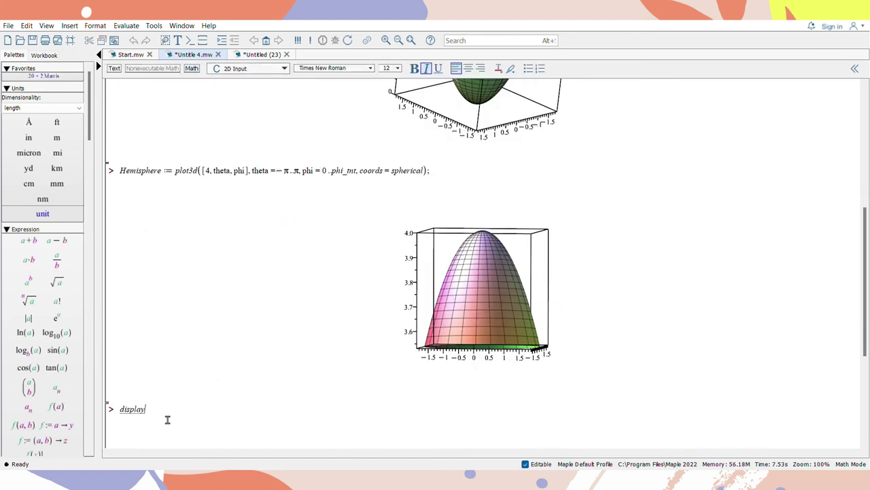
Run display(Paraboloid, Hemisphere, scaling=constrained) and rotate the dome-capped bowl to inspect it.
text((Paraboloid, Hemisphere, scaling = constrained);)
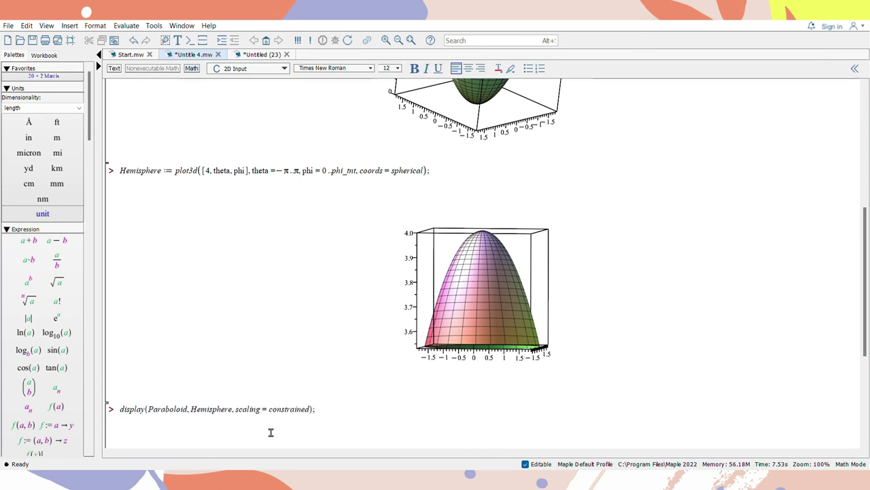
key(Return)
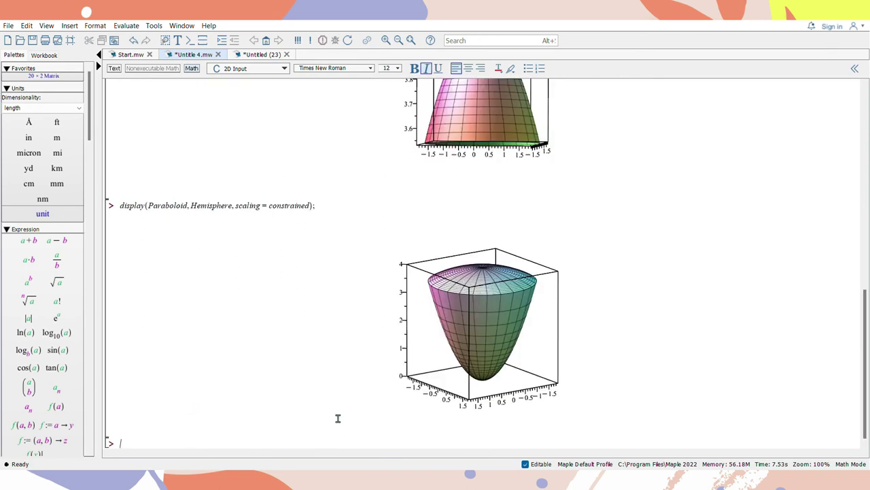
drag(469, 329, 463, 303)
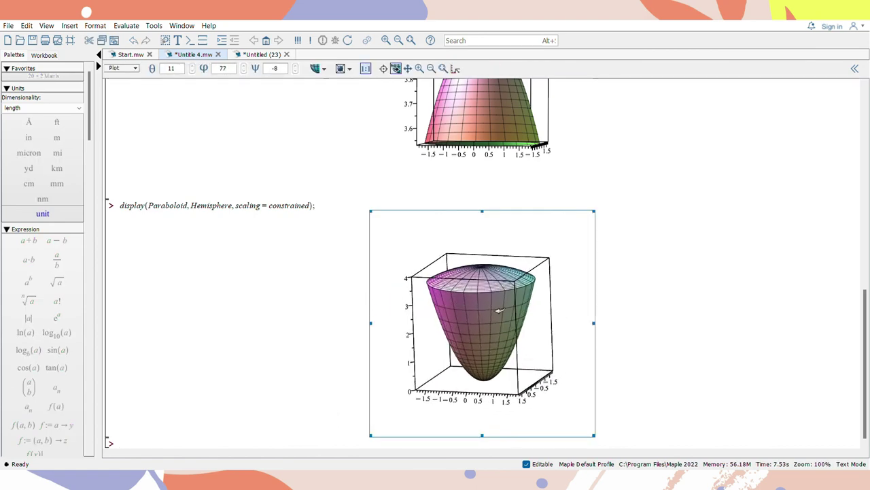
click(765, 274)
click(749, 316)
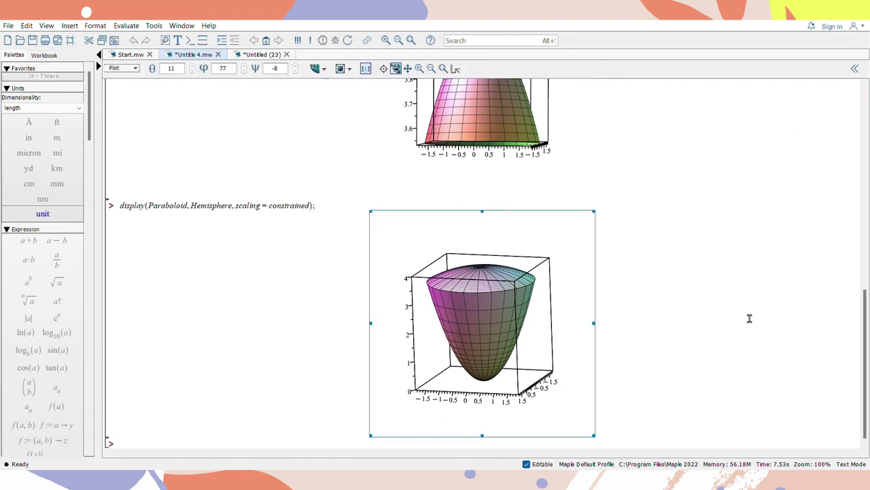